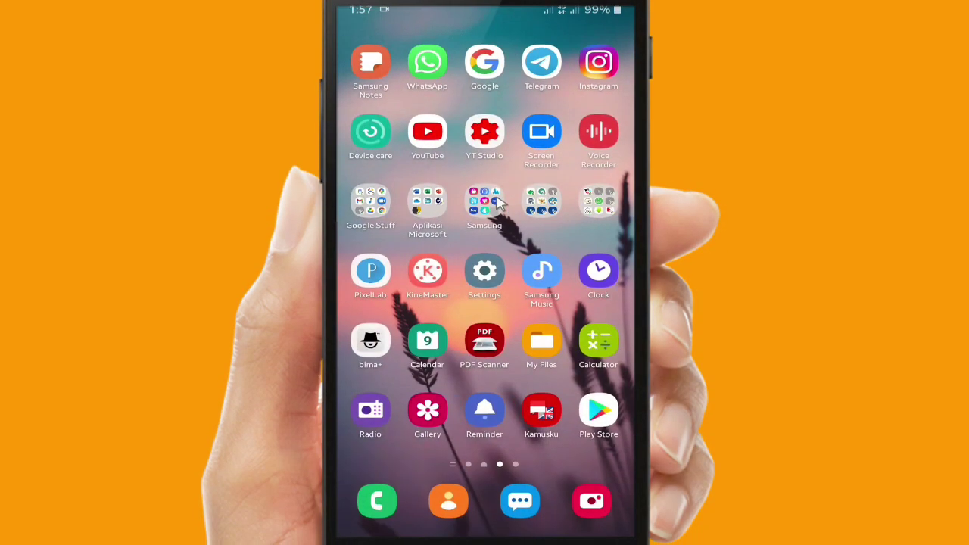
Step: Find Telegram on the phone's home screens and open it
{"action": "mouse_move", "coordinate": [620, 209]}
{"action": "left_mouse_down"}
{"action": "mouse_move", "coordinate": [498, 205]}
{"action": "mouse_move", "coordinate": [606, 206]}
{"action": "left_mouse_up"}
{"action": "left_click_drag", "start_coordinate": [540, 156], "coordinate": [439, 156]}
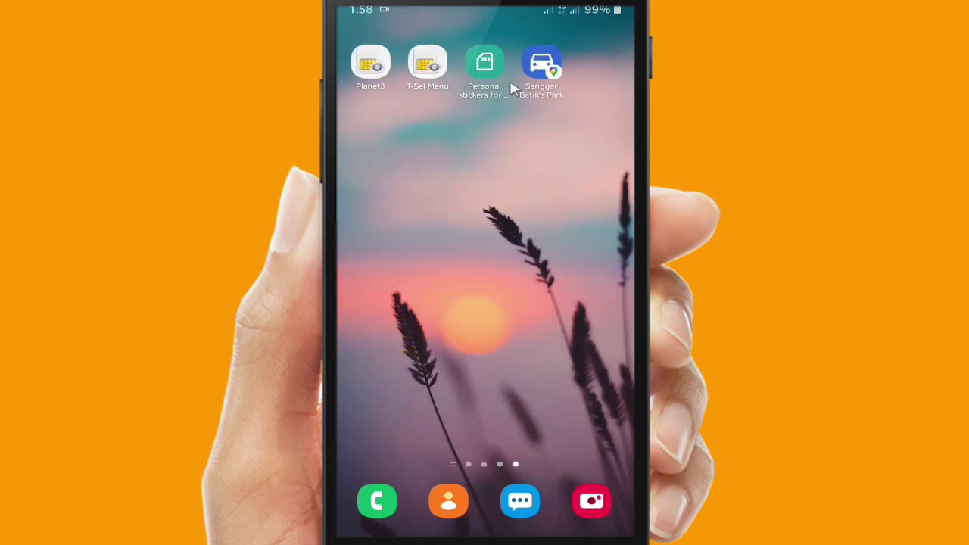
{"action": "left_click_drag", "start_coordinate": [540, 47], "coordinate": [583, 53]}
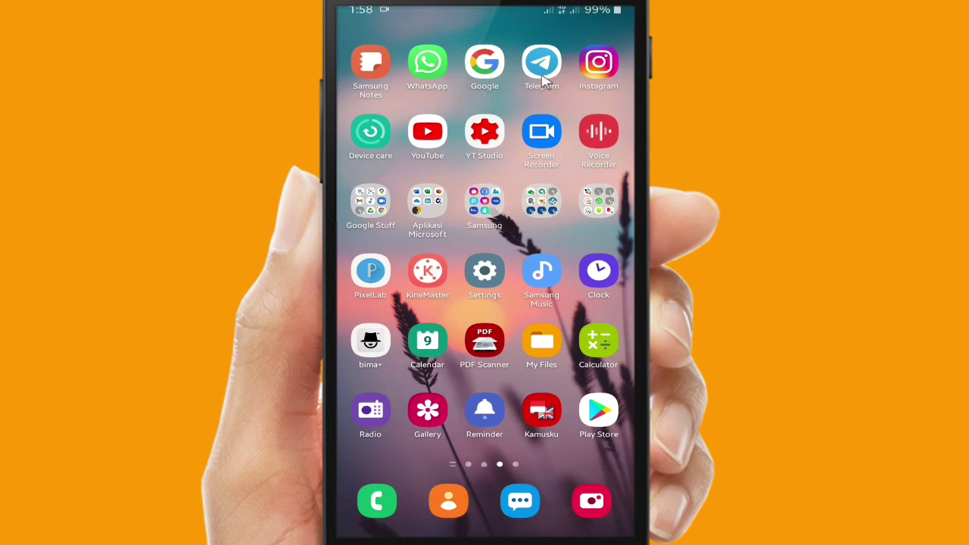
{"action": "mouse_move", "coordinate": [542, 75]}
{"action": "left_mouse_down"}
{"action": "mouse_move", "coordinate": [333, 83]}
{"action": "mouse_move", "coordinate": [534, 83]}
{"action": "left_mouse_up"}
{"action": "left_click", "coordinate": [542, 64]}
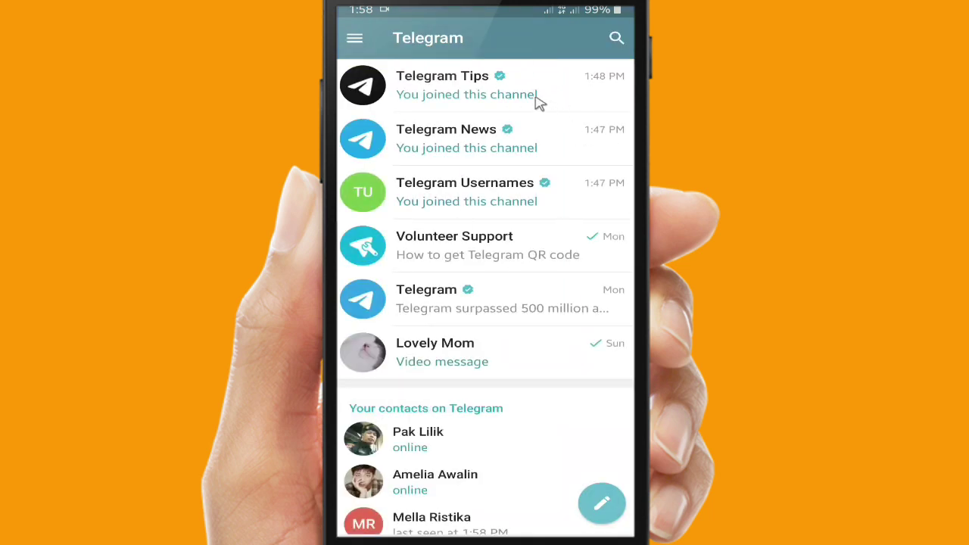
Step: Examine the QR code linking instructions in the Devices section of Telegram's settings and start the QR scan
{"action": "left_click", "coordinate": [355, 40]}
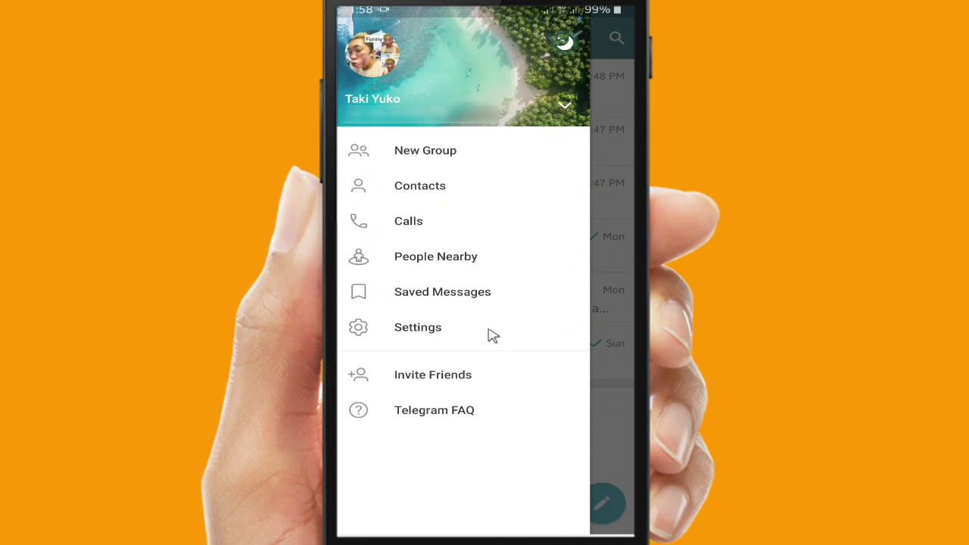
{"action": "left_click", "coordinate": [438, 329]}
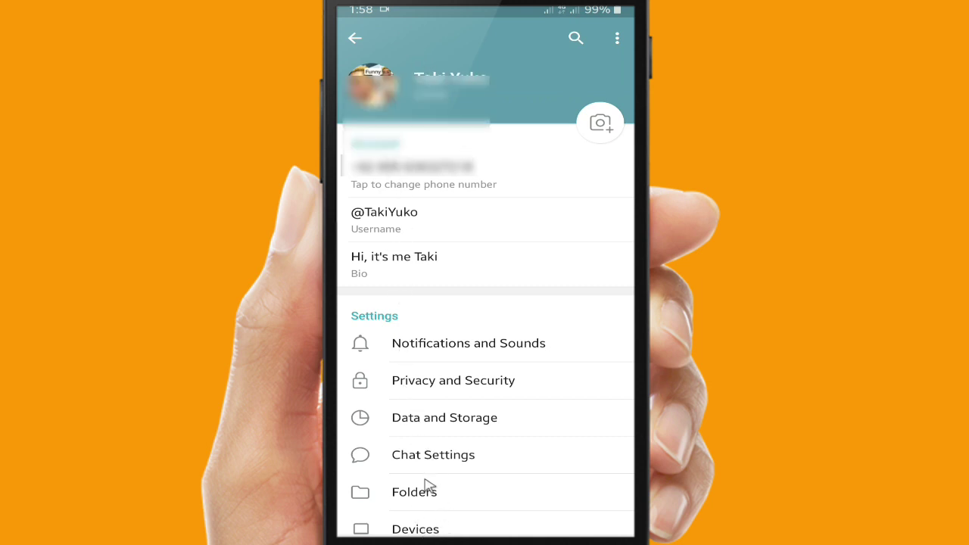
{"action": "left_click_drag", "start_coordinate": [430, 487], "coordinate": [412, 454]}
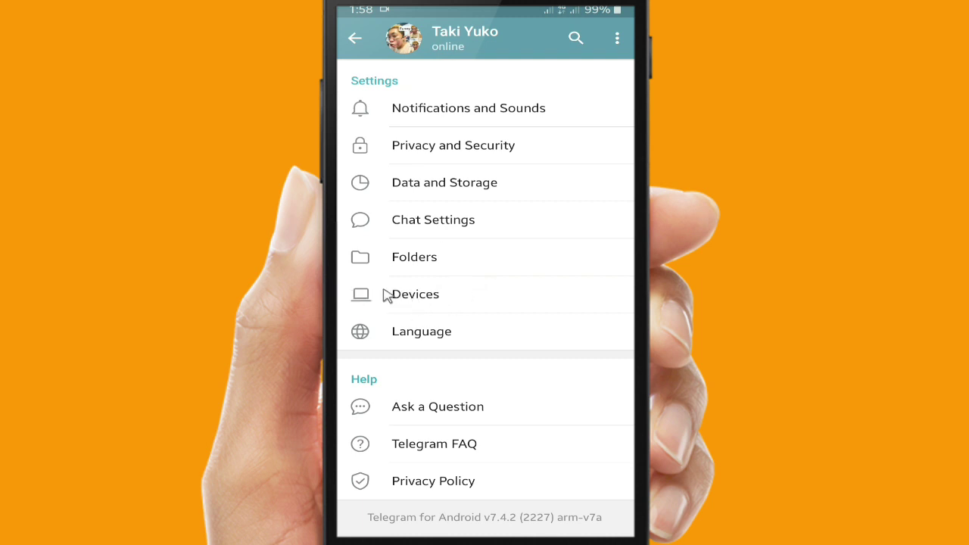
{"action": "left_click", "coordinate": [441, 298]}
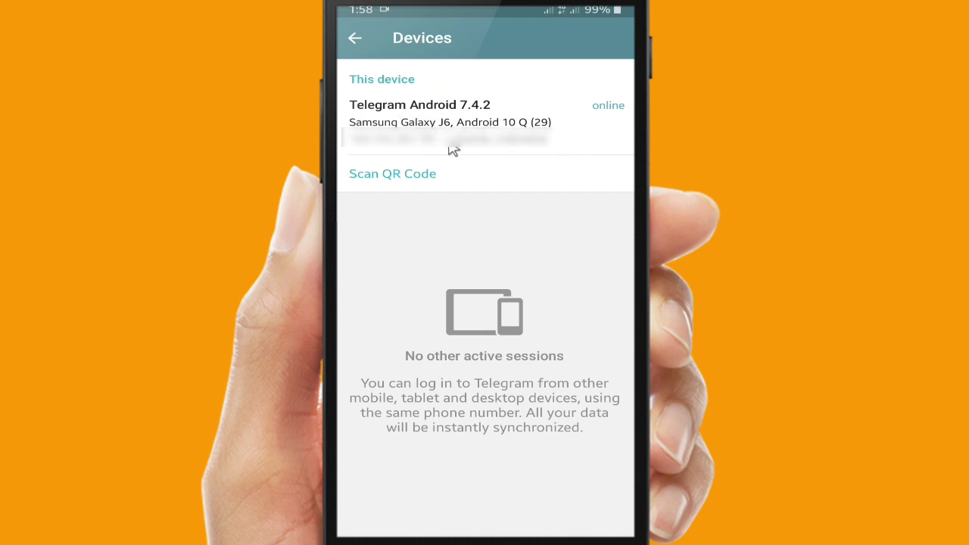
{"action": "left_click", "coordinate": [394, 175]}
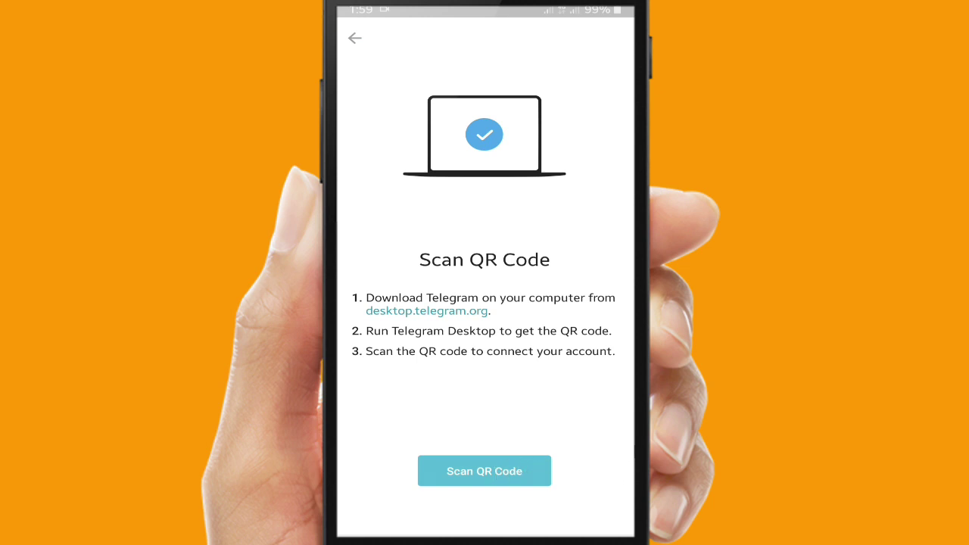
{"action": "left_click", "coordinate": [492, 469]}
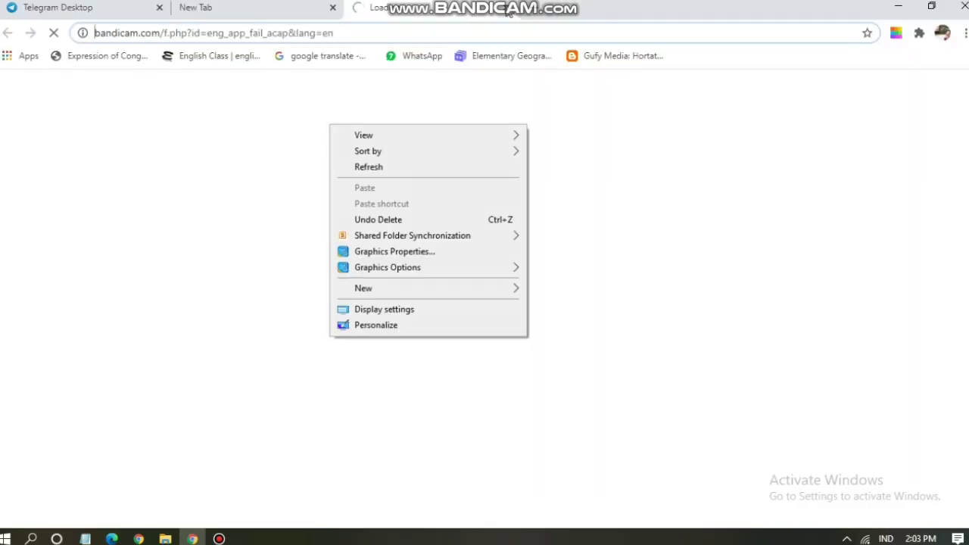
{"action": "left_click", "coordinate": [506, 9]}
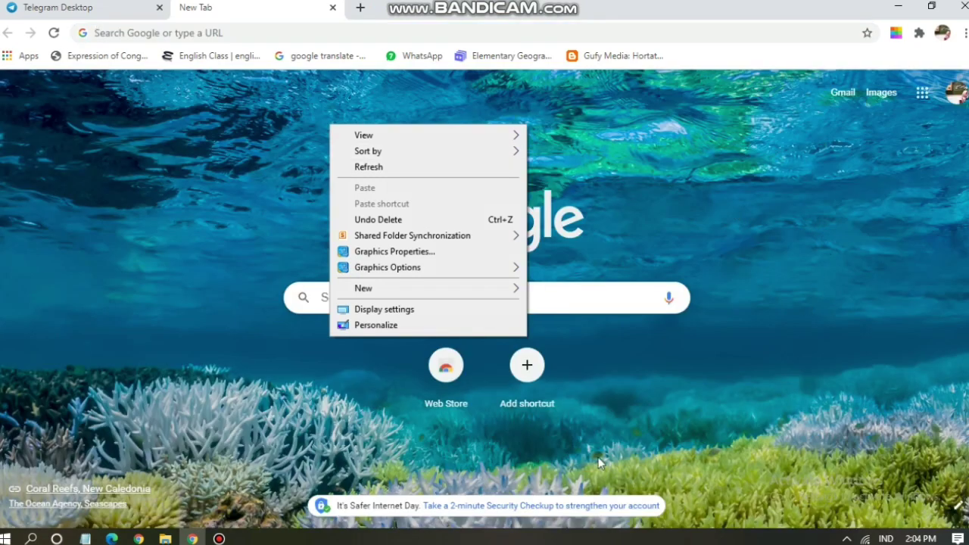
{"action": "left_click", "coordinate": [399, 166]}
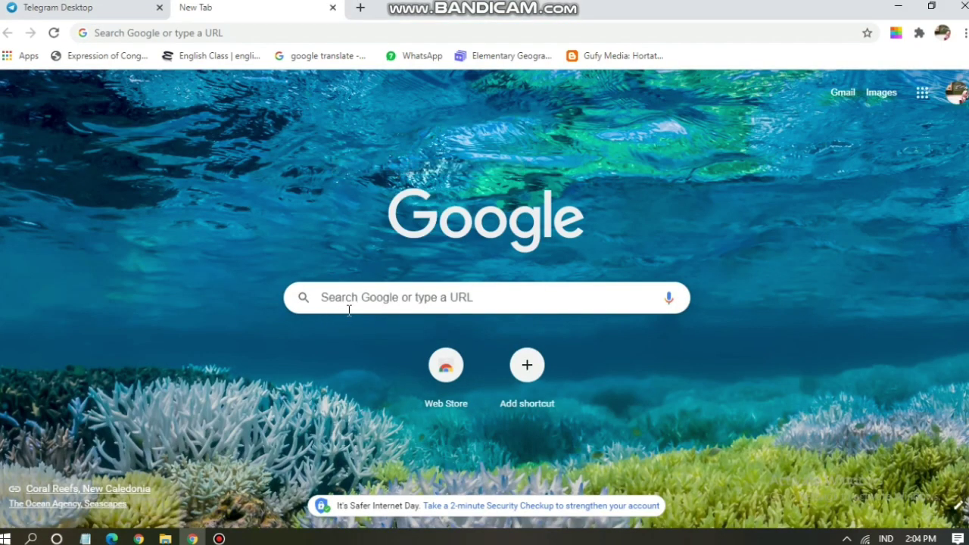
{"action": "left_click", "coordinate": [375, 301]}
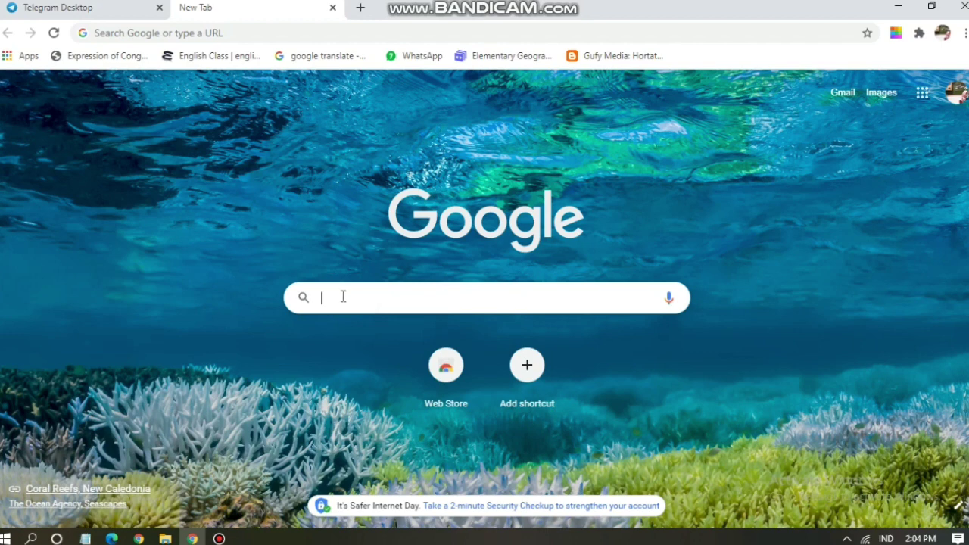
{"action": "left_click", "coordinate": [343, 297]}
{"action": "right_click", "coordinate": [342, 298]}
{"action": "left_click", "coordinate": [399, 409]}
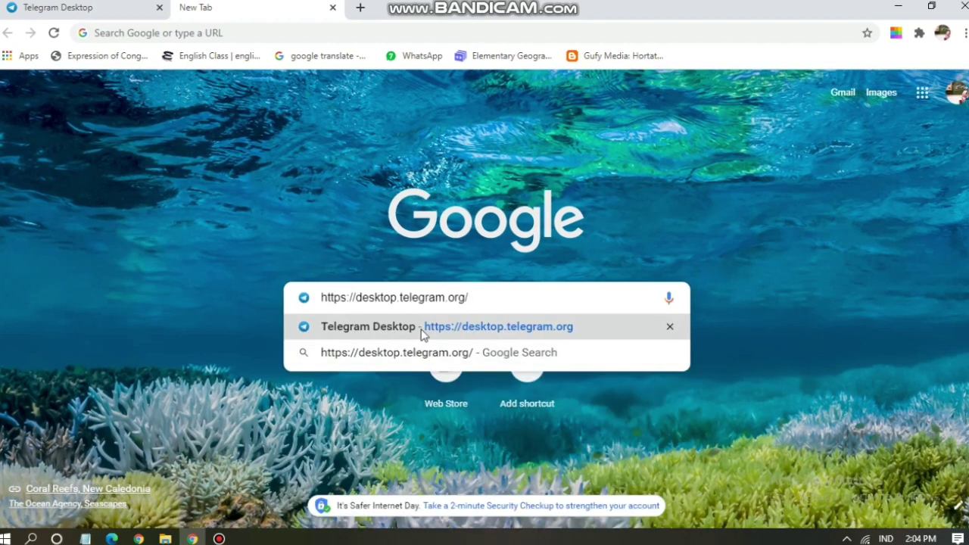
{"action": "left_click", "coordinate": [381, 329]}
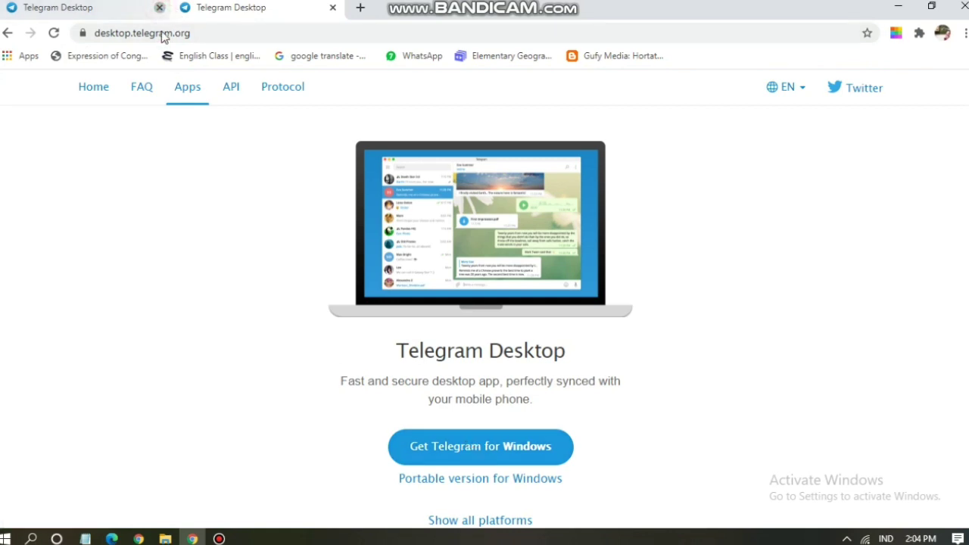
{"action": "key", "text": "ctrl+w"}
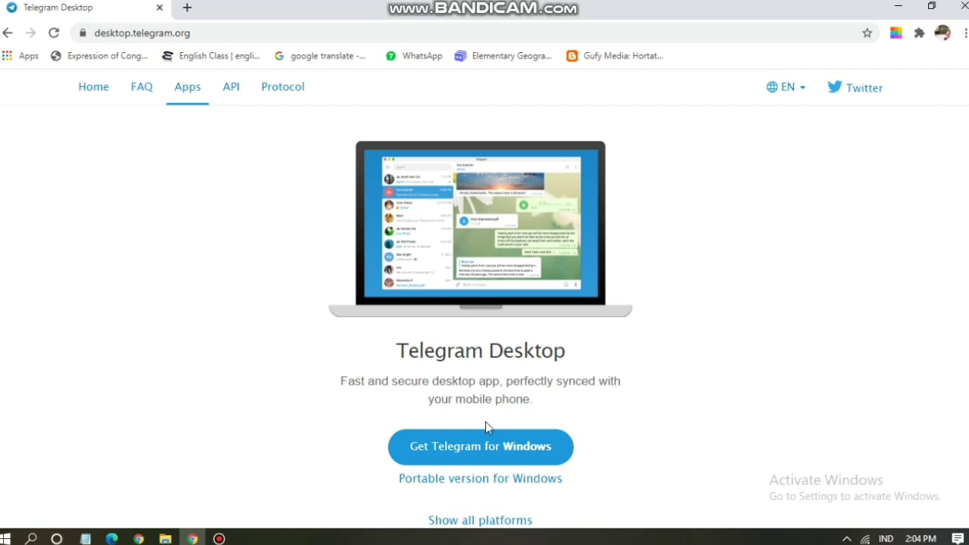
Step: Download the Telegram installer for Windows from the Telegram Desktop page
{"action": "scroll", "coordinate": [485, 422], "scroll_direction": "down", "scroll_amount": 1}
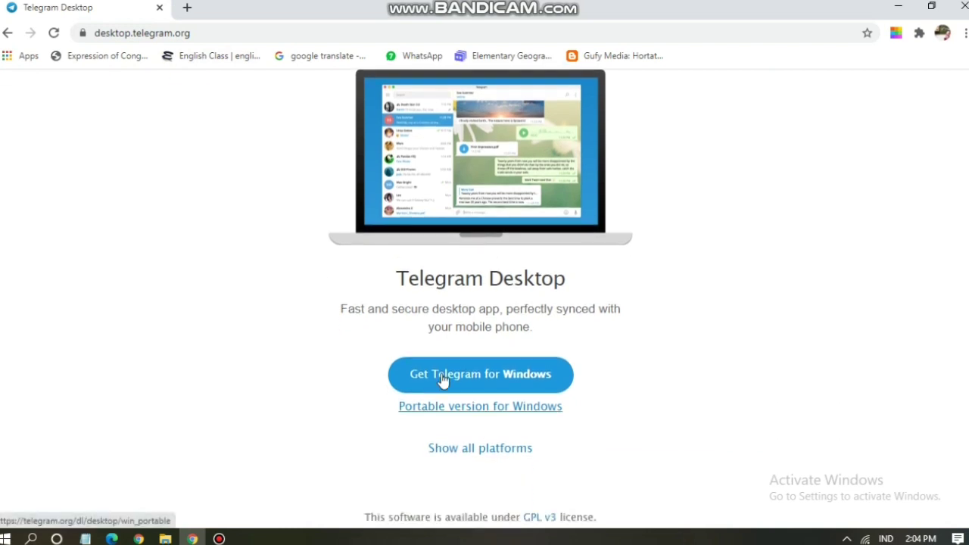
{"action": "left_click", "coordinate": [496, 383]}
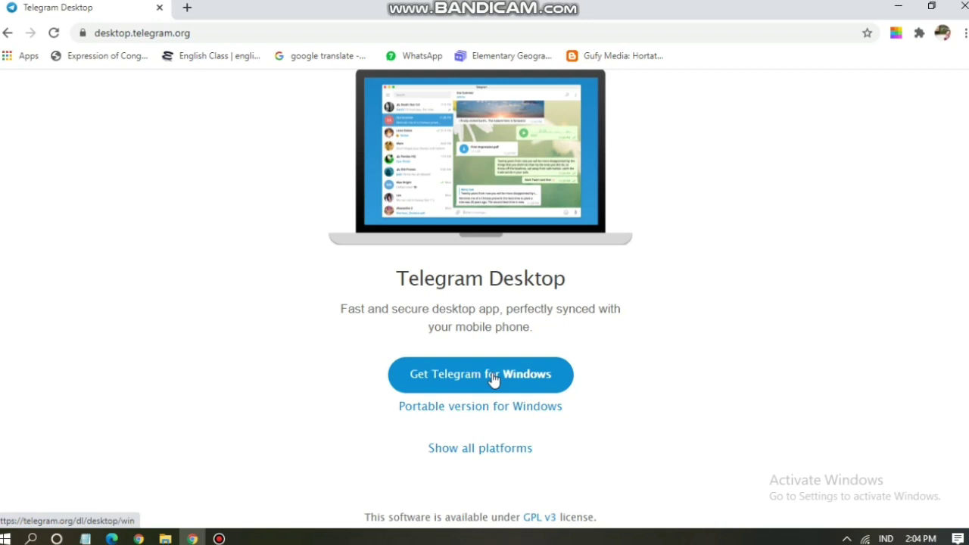
{"action": "left_click", "coordinate": [493, 379]}
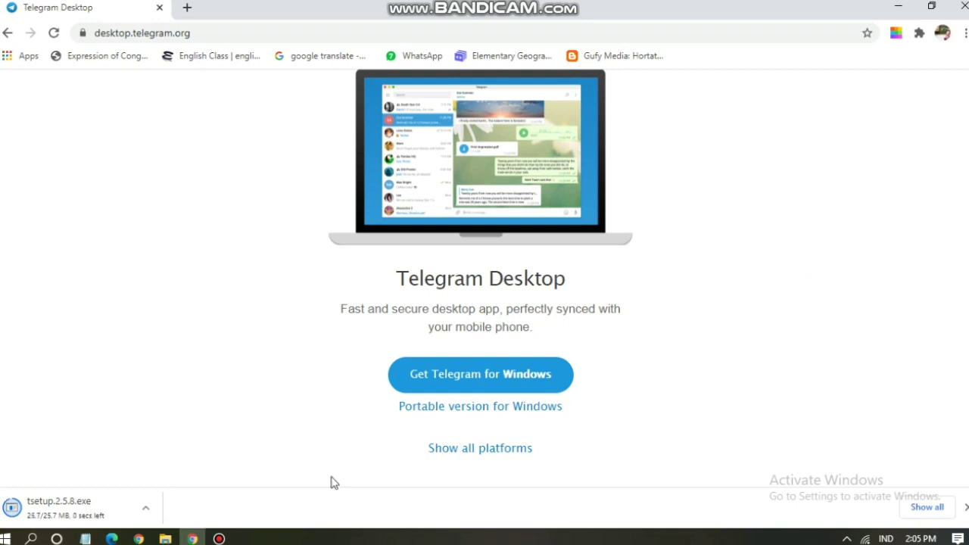
Step: Run the downloaded installer tsetup.2.5.8.exe and accept the preselected setup language
{"action": "left_click", "coordinate": [100, 519]}
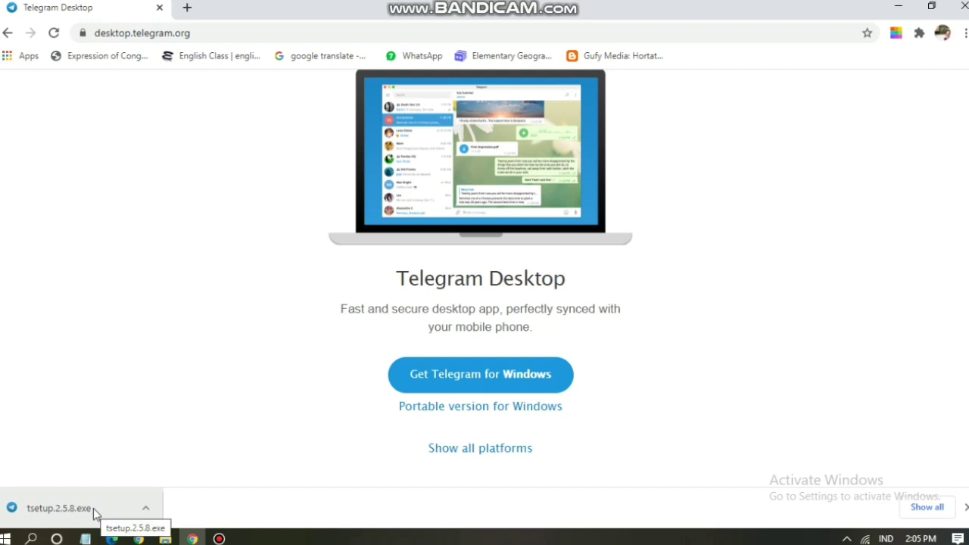
{"action": "left_click", "coordinate": [95, 512]}
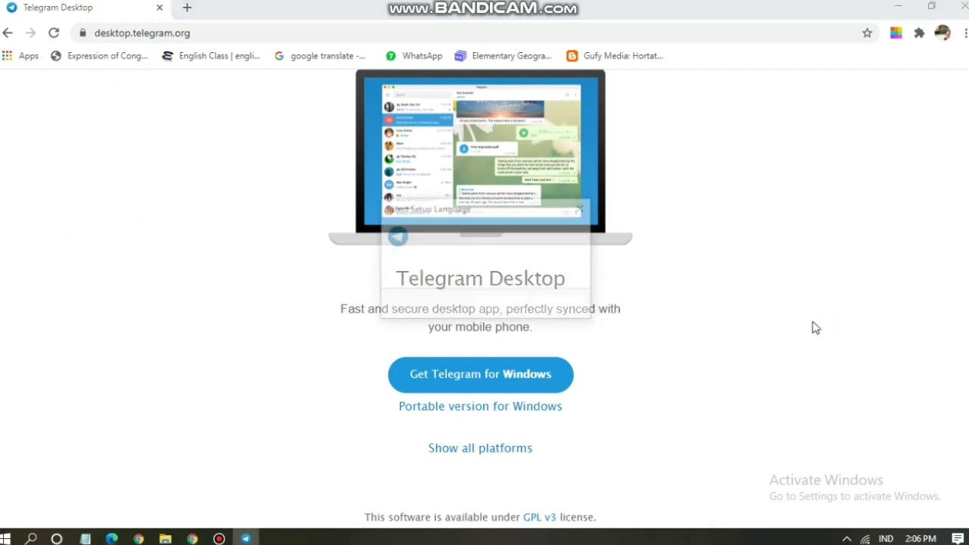
{"action": "left_click", "coordinate": [502, 306]}
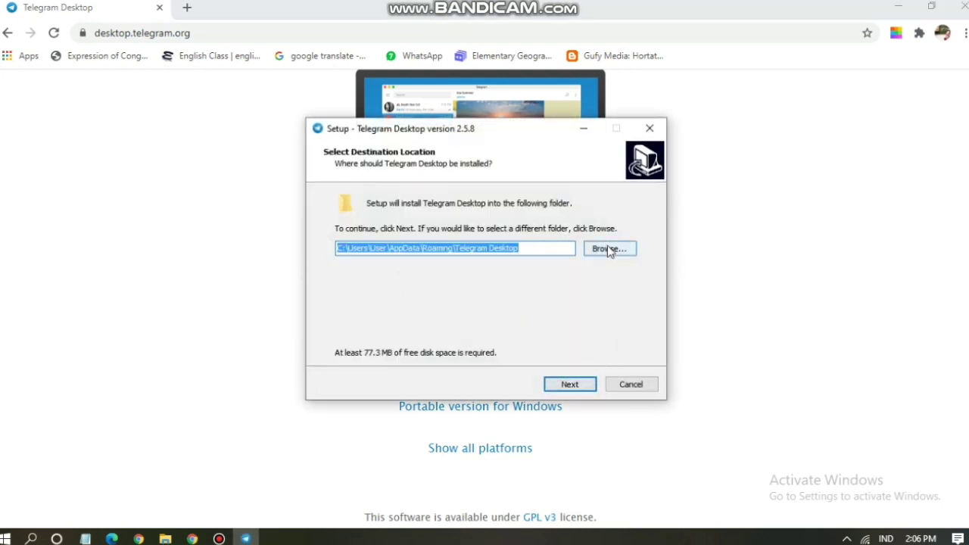
Step: Install Telegram Desktop in the default destination and Start Menu folder with a desktop shortcut, and finish setup with Launch Telegram enabled
{"action": "left_click", "coordinate": [569, 384]}
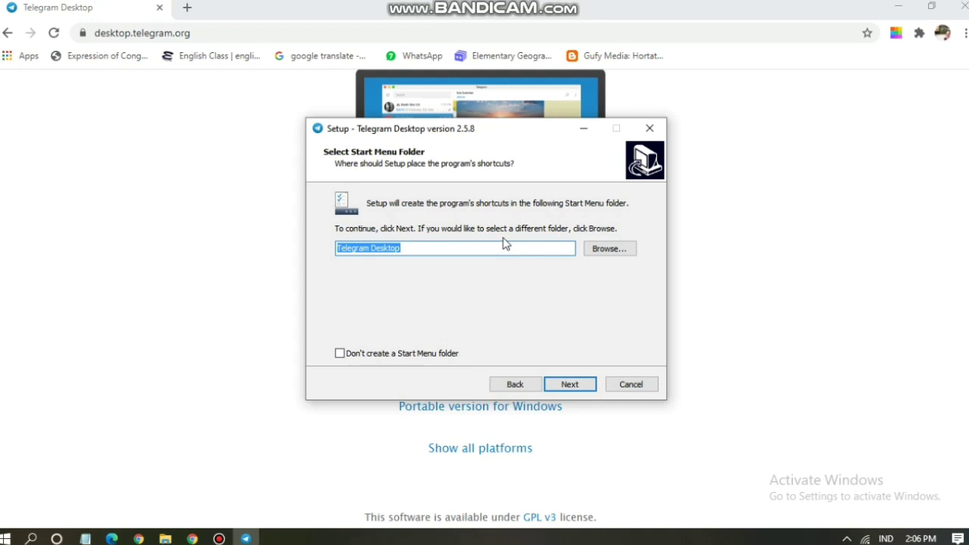
{"action": "left_click", "coordinate": [572, 384]}
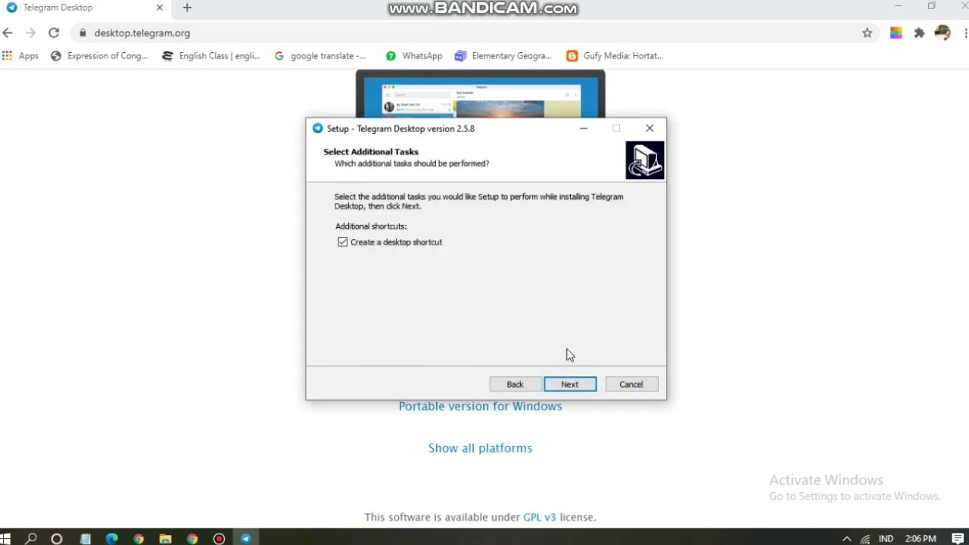
{"action": "left_click", "coordinate": [568, 385]}
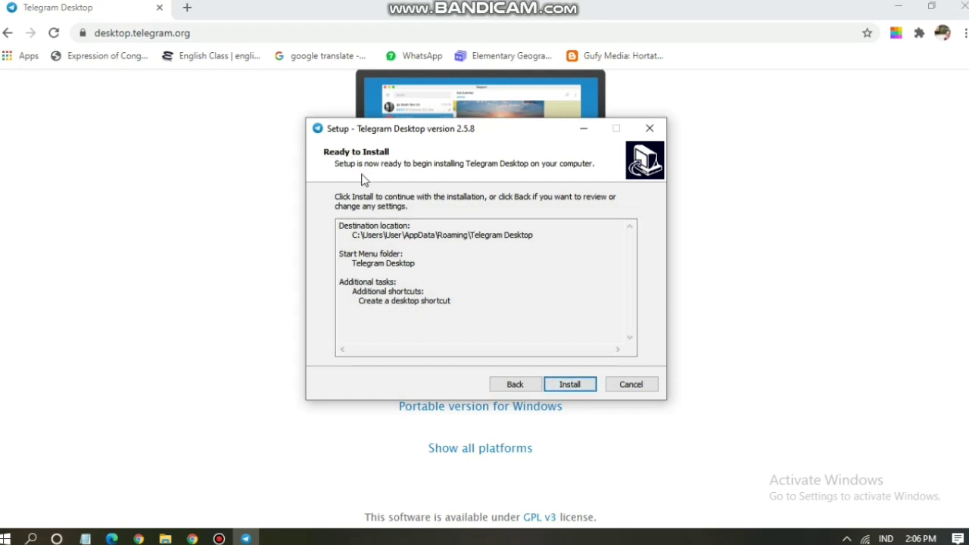
{"action": "left_click", "coordinate": [570, 384]}
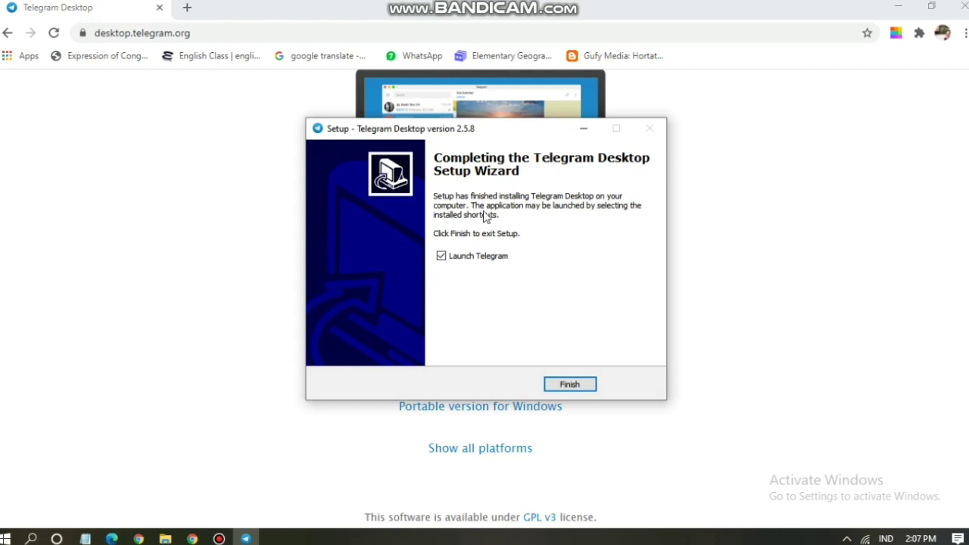
{"action": "left_click", "coordinate": [571, 384]}
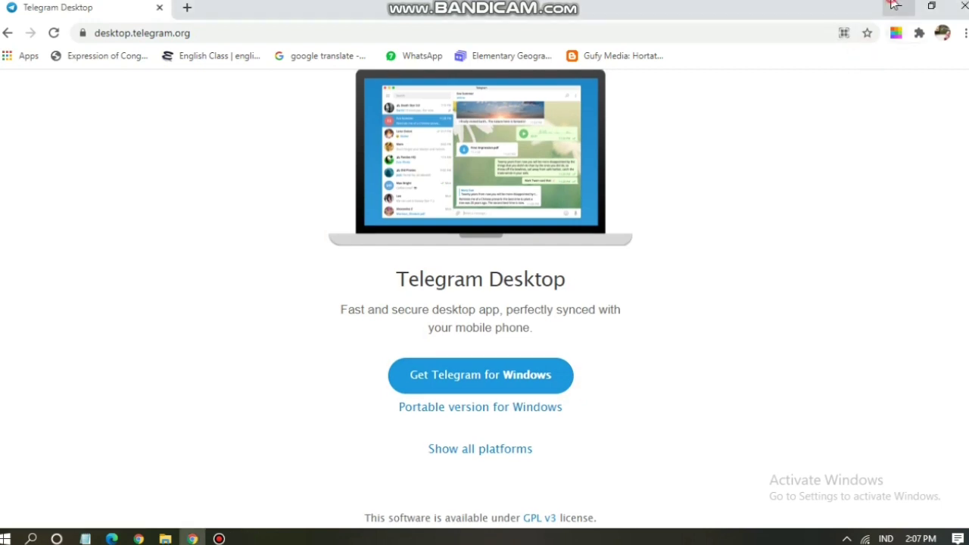
Step: Minimize the browser, launch Telegram from its desktop shortcut and start messaging to reach the login QR code
{"action": "left_click", "coordinate": [898, 6]}
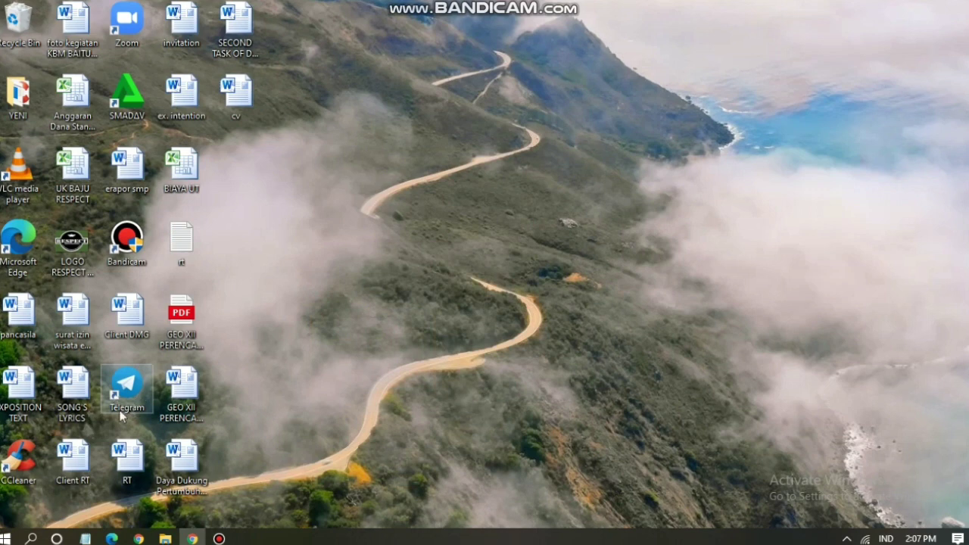
{"action": "double_click", "coordinate": [136, 387]}
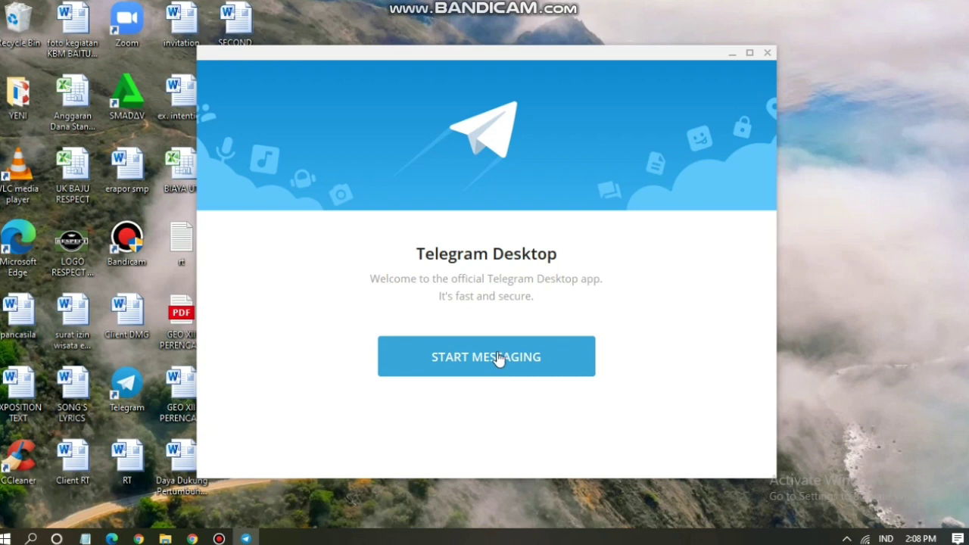
{"action": "left_click", "coordinate": [497, 357]}
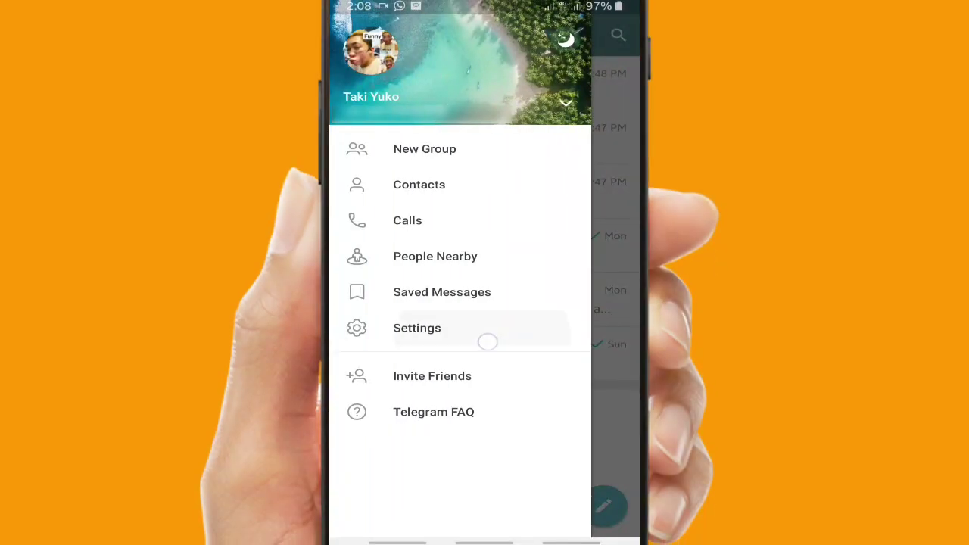
Step: Switch to Telegram on the phone and scan the computer's login QR code through the Devices settings
{"action": "scroll", "coordinate": [522, 346], "scroll_direction": "down", "scroll_amount": 5}
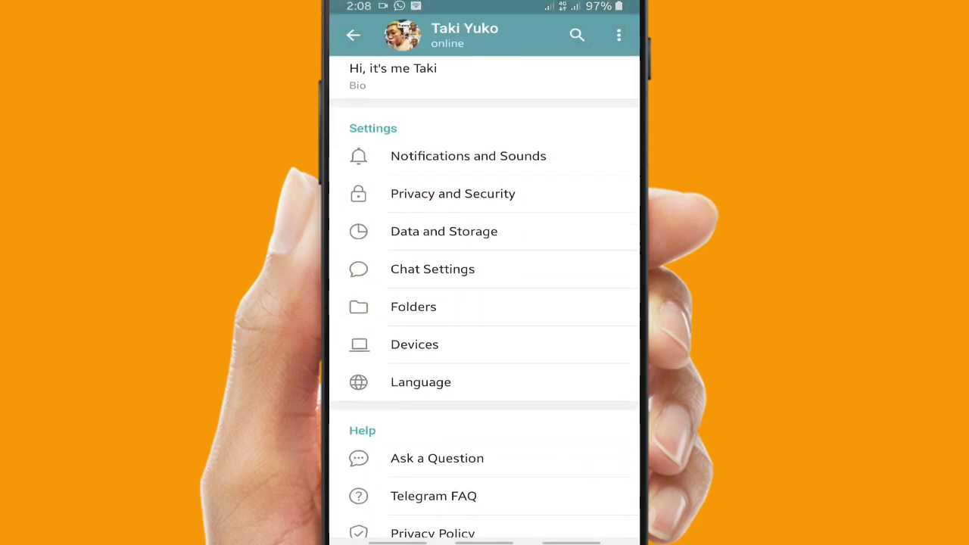
{"action": "left_click", "coordinate": [522, 346]}
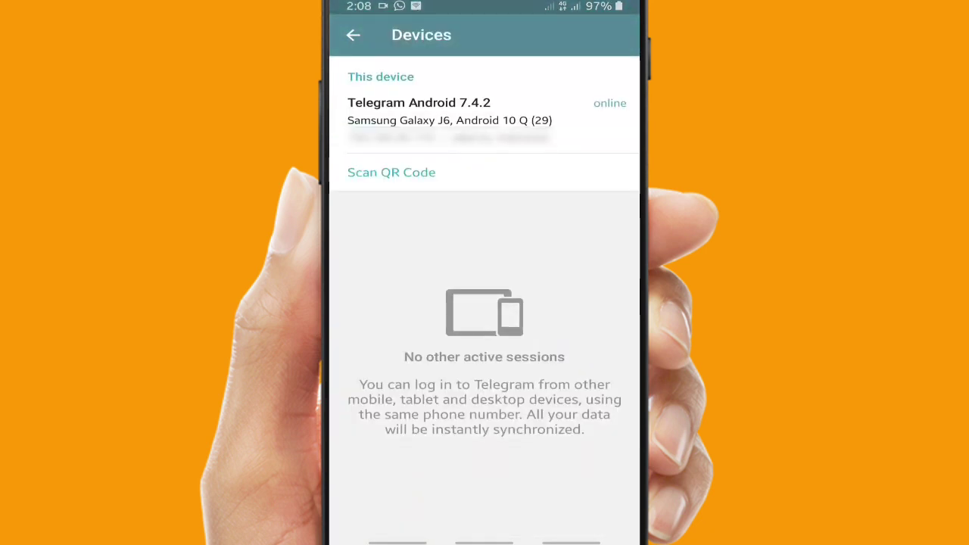
{"action": "left_click", "coordinate": [402, 174]}
{"action": "left_click", "coordinate": [492, 475]}
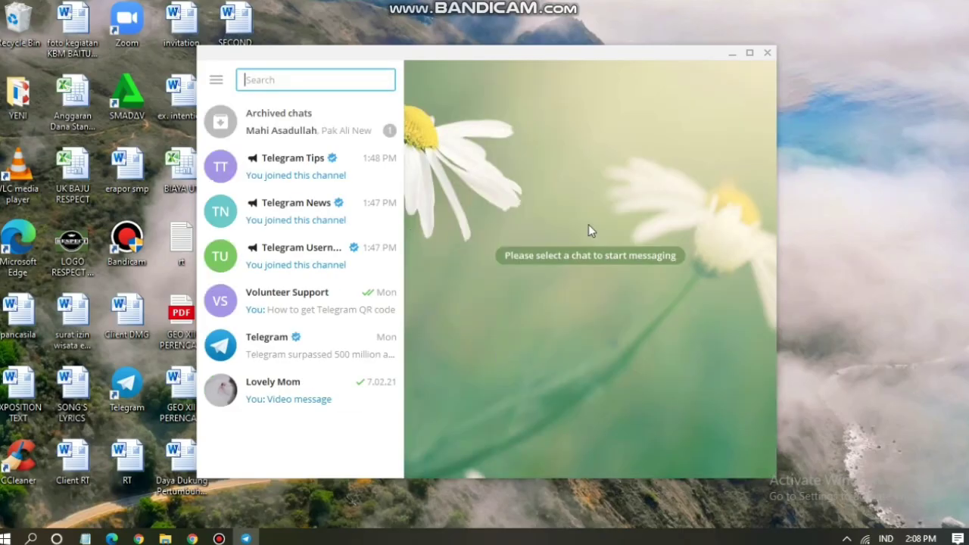
Step: Maximize the Telegram Desktop window and view the Telegram Tips channel and the last personal chat in the list
{"action": "left_click", "coordinate": [750, 52]}
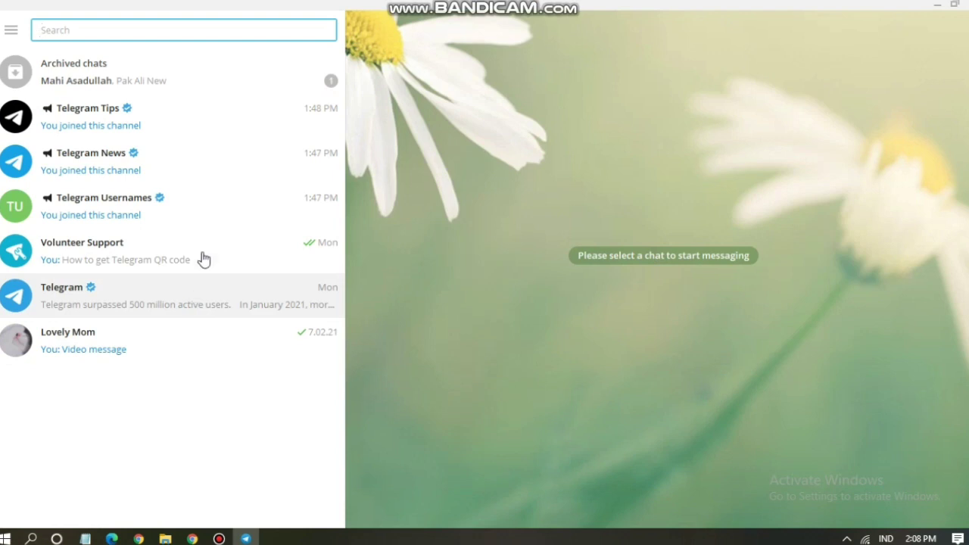
{"action": "left_click", "coordinate": [119, 119]}
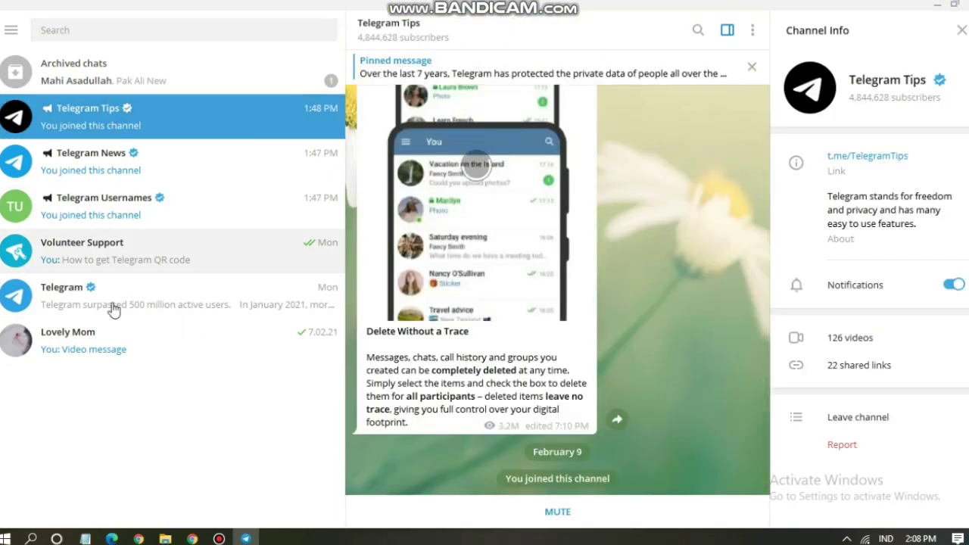
{"action": "left_click", "coordinate": [150, 365]}
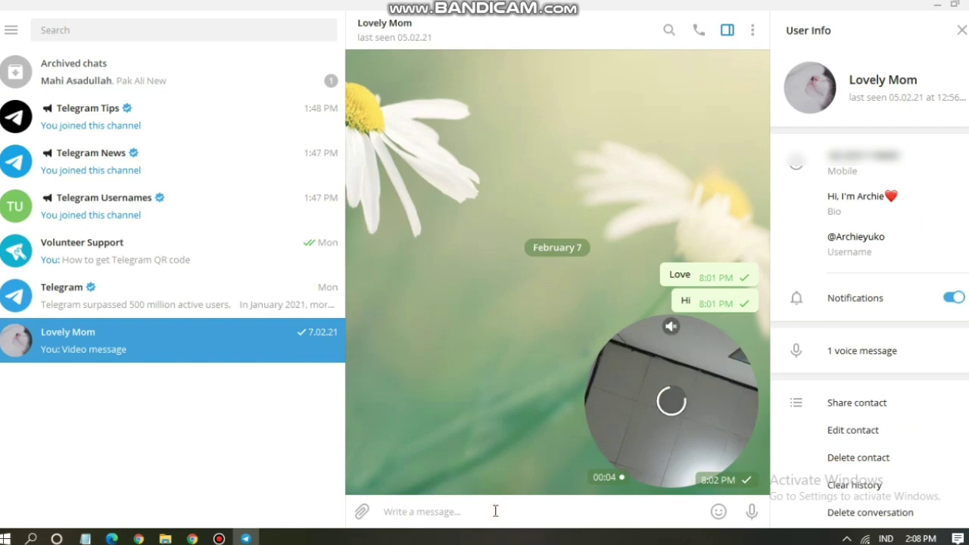
Step: Send the message "hiii\" in the open personal chat and view the contact's shared voice messages
{"action": "type", "text": "hiii\\"}
{"action": "key", "text": "Return"}
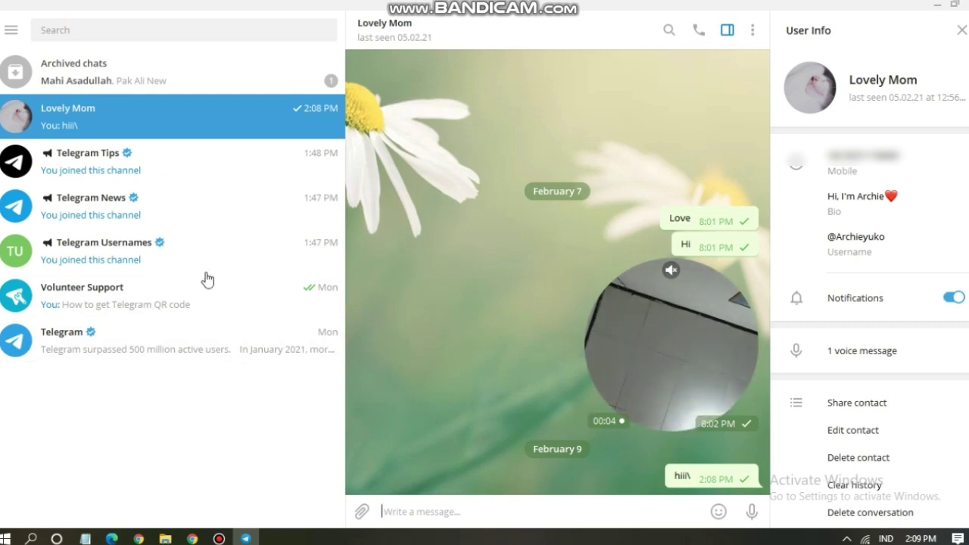
{"action": "left_click", "coordinate": [112, 416]}
{"action": "left_click", "coordinate": [845, 351]}
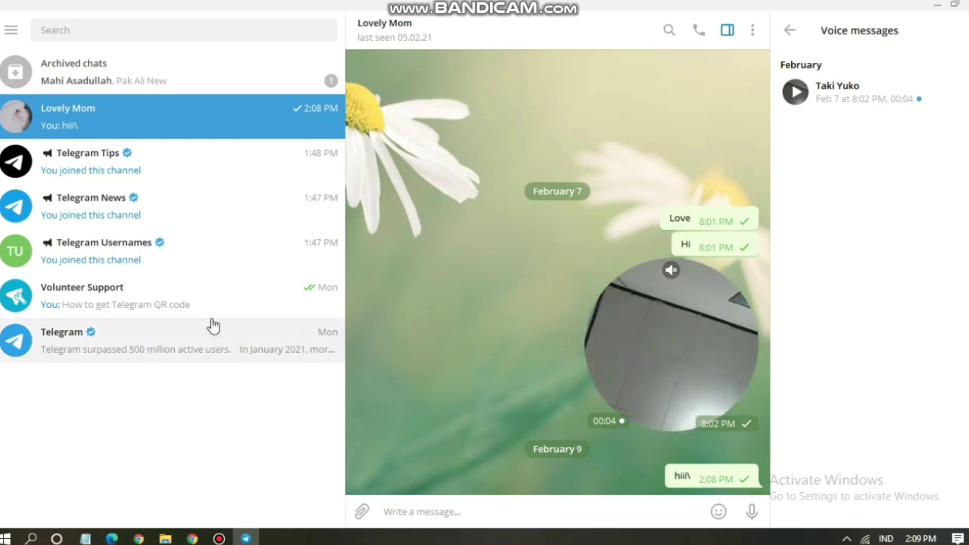
Step: View the Telegram service notifications chat and the Telegram News channel, and close the channel's info pane
{"action": "left_click", "coordinate": [109, 358]}
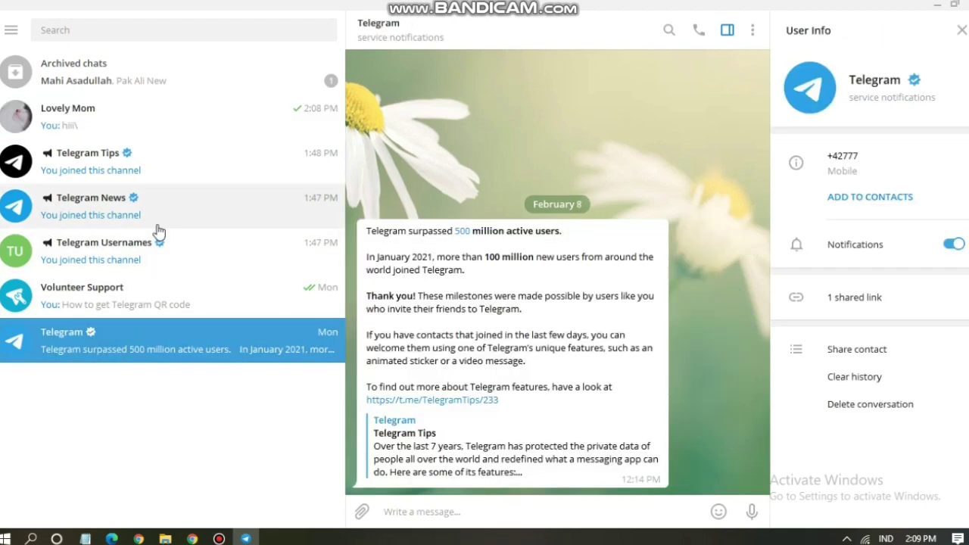
{"action": "left_click", "coordinate": [160, 203]}
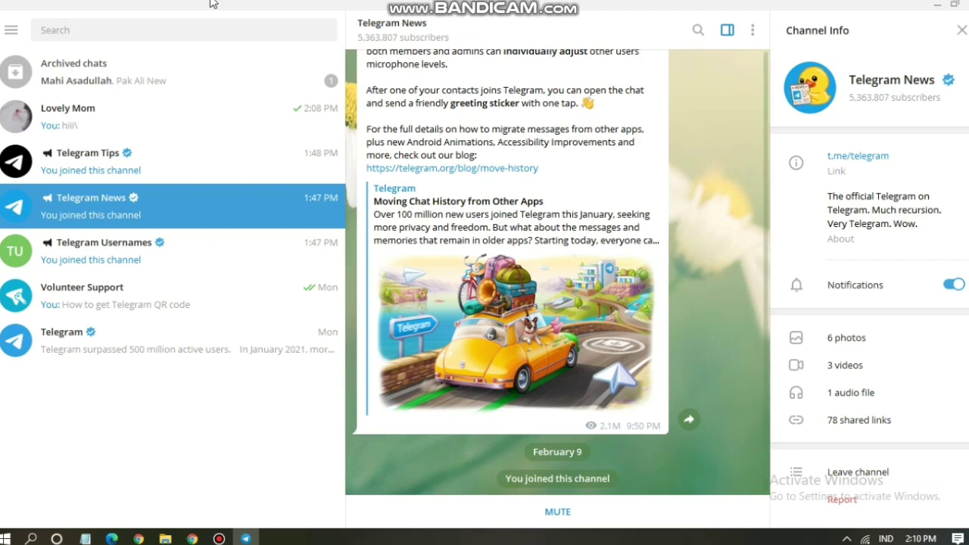
{"action": "left_click", "coordinate": [961, 30]}
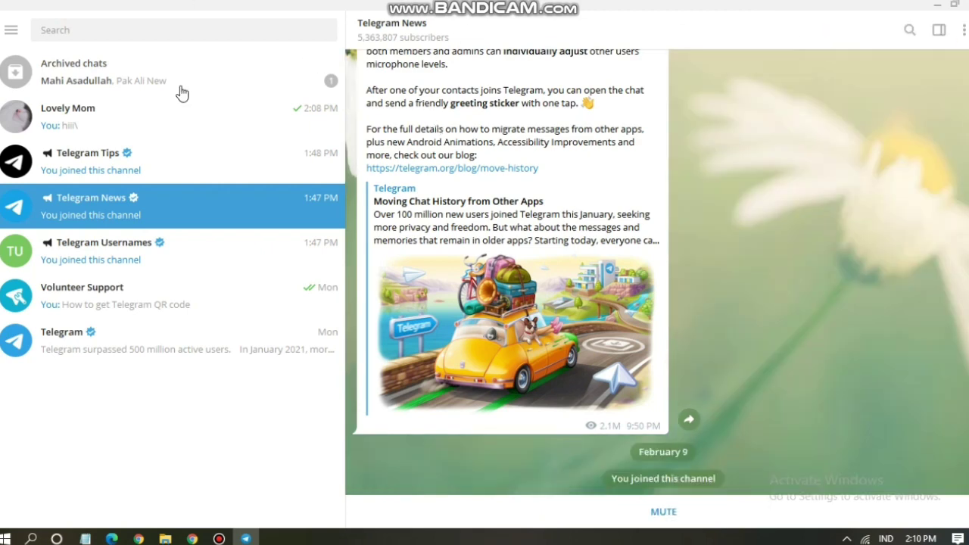
Step: Look through the Telegram Desktop settings, log out of the account with confirmation, and minimize the window
{"action": "left_click", "coordinate": [9, 30]}
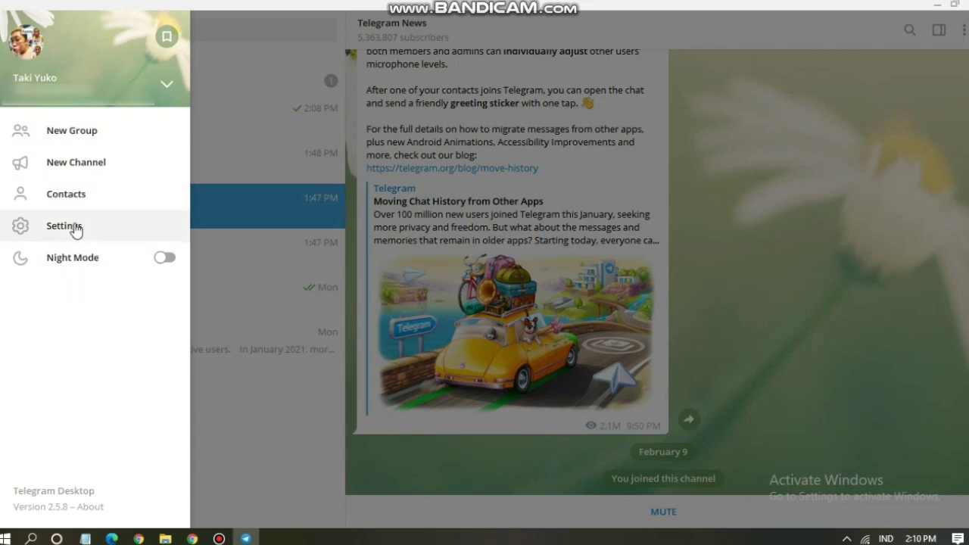
{"action": "left_click", "coordinate": [66, 225]}
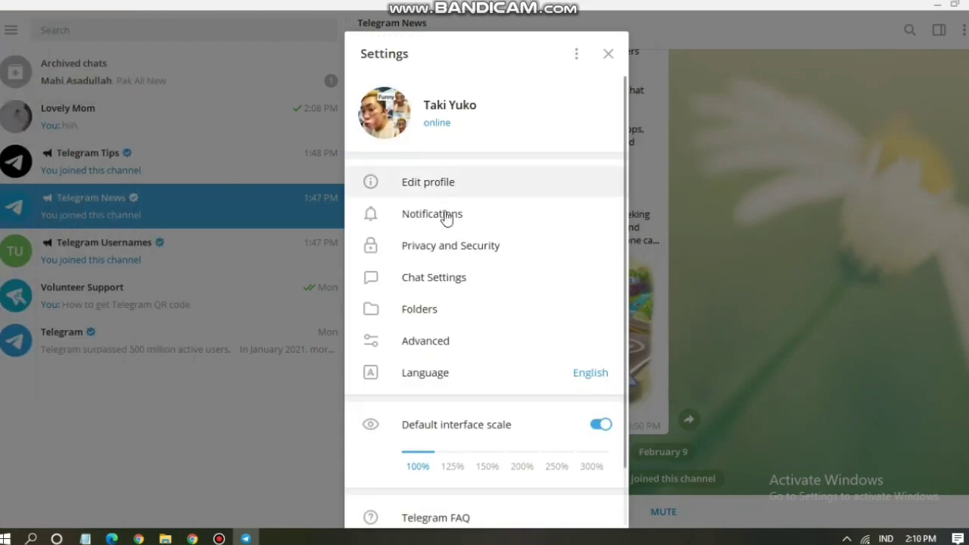
{"action": "left_click", "coordinate": [576, 55]}
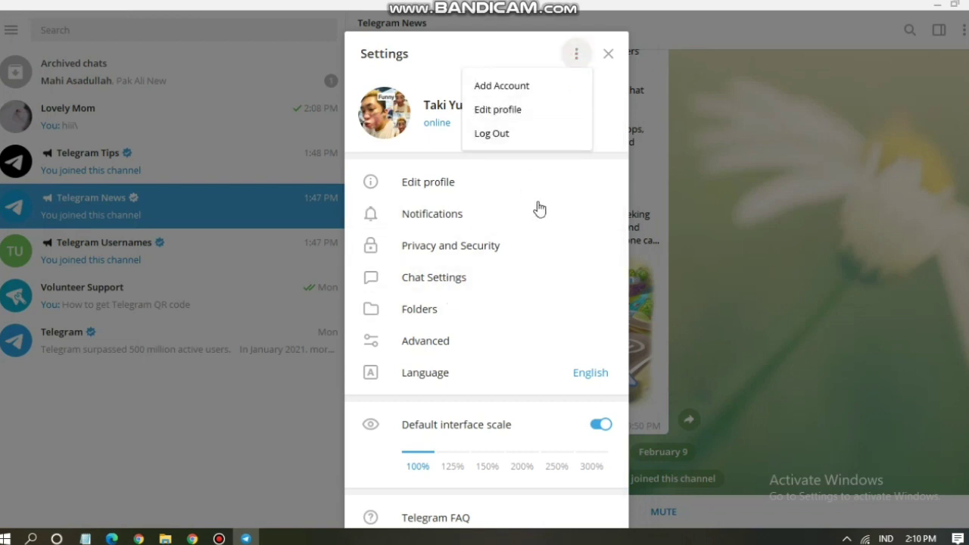
{"action": "scroll", "coordinate": [508, 382], "scroll_direction": "down", "scroll_amount": 1}
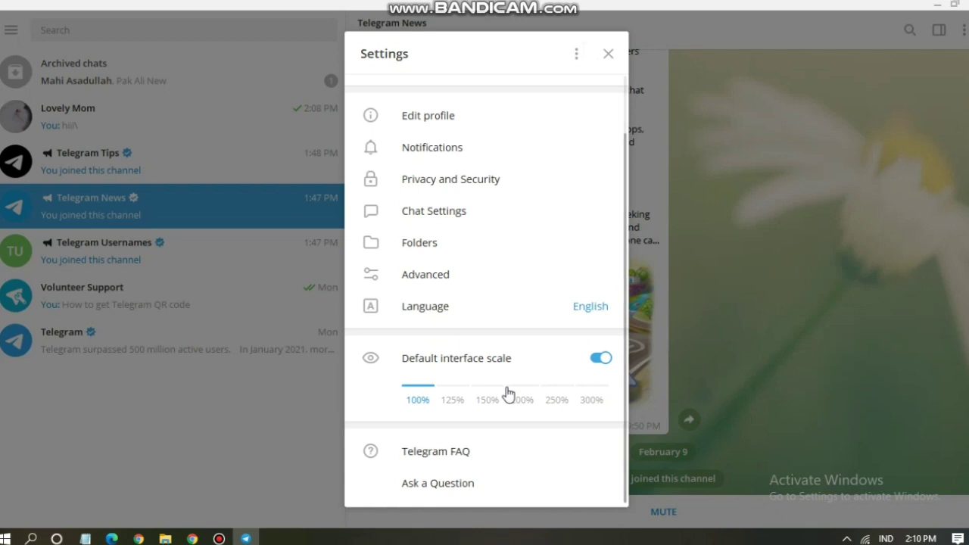
{"action": "scroll", "coordinate": [508, 393], "scroll_direction": "up", "scroll_amount": 1}
{"action": "left_click", "coordinate": [576, 53]}
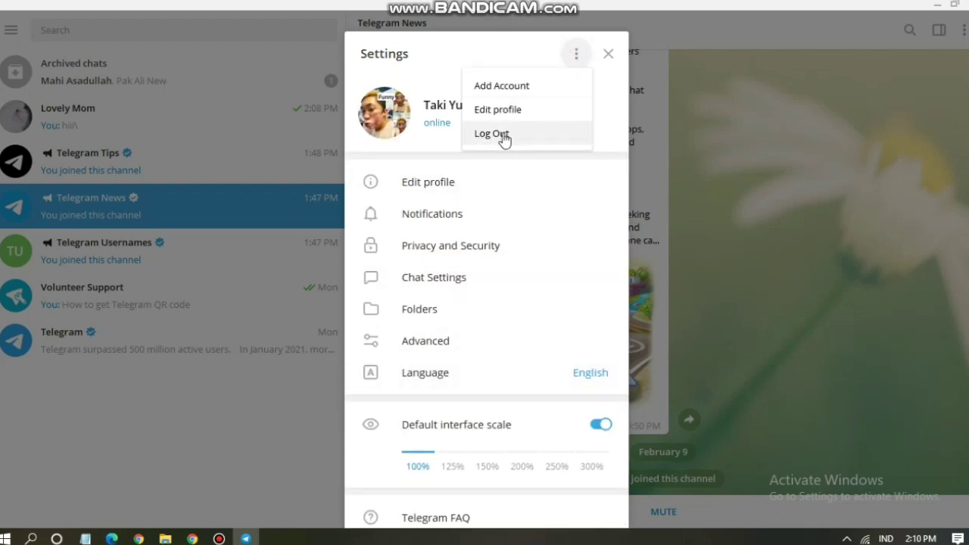
{"action": "left_click", "coordinate": [503, 133]}
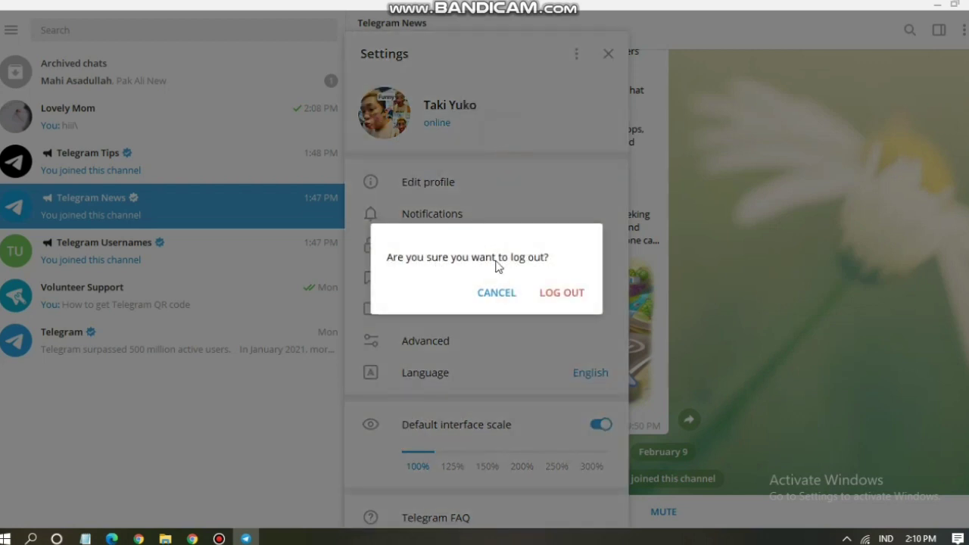
{"action": "left_click", "coordinate": [559, 301]}
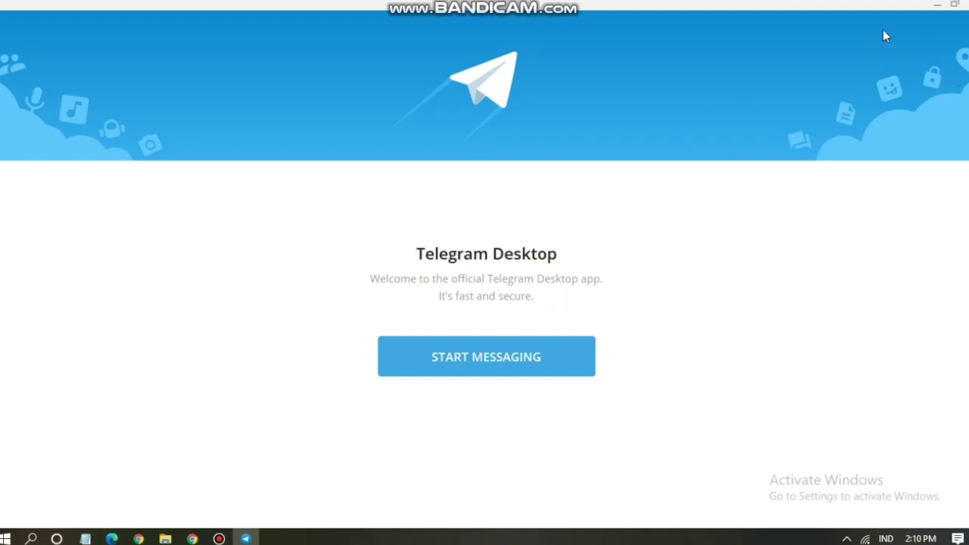
{"action": "left_click", "coordinate": [938, 8]}
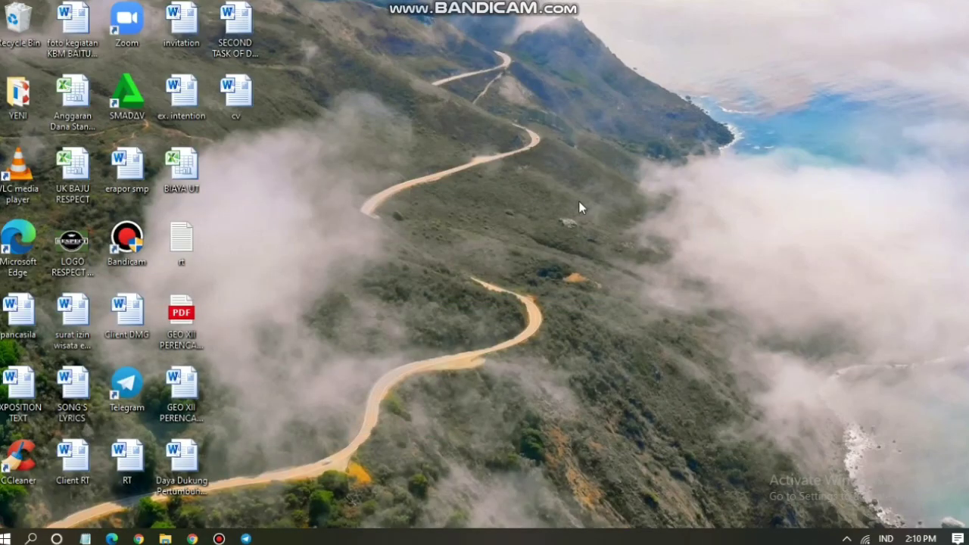
{"action": "mouse_move", "coordinate": [569, 12]}
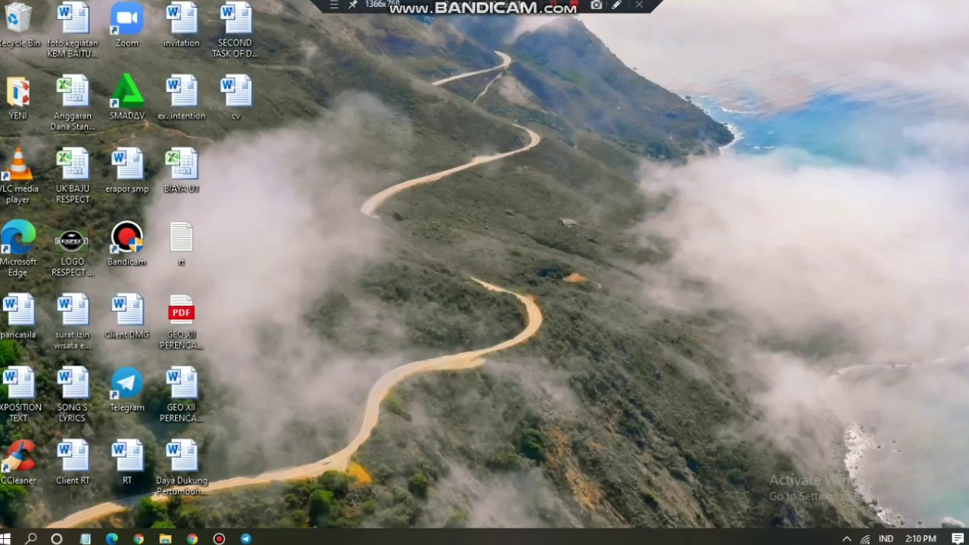